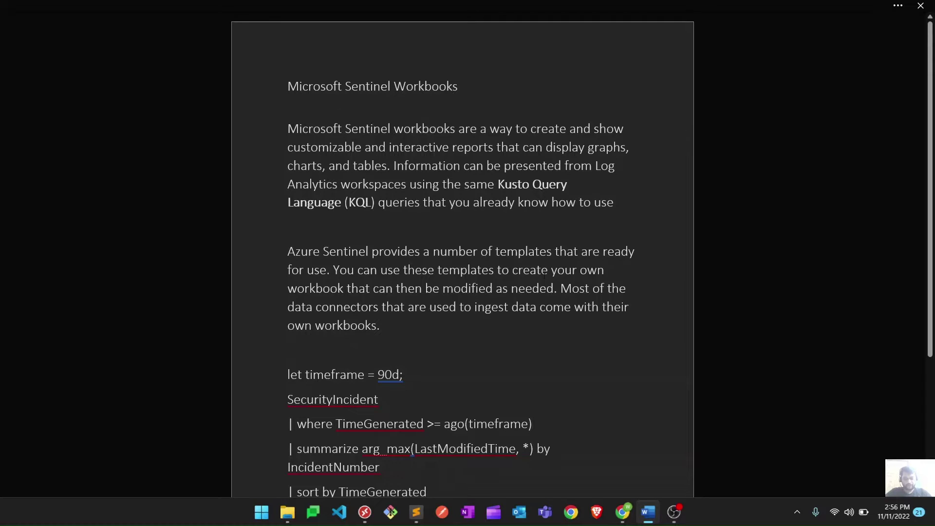
Switch from the Word notes to the Azure portal in Chrome and open the Security efficiency workbook from Sentinel's Incidents page
scroll(544, 285, "down", 2)
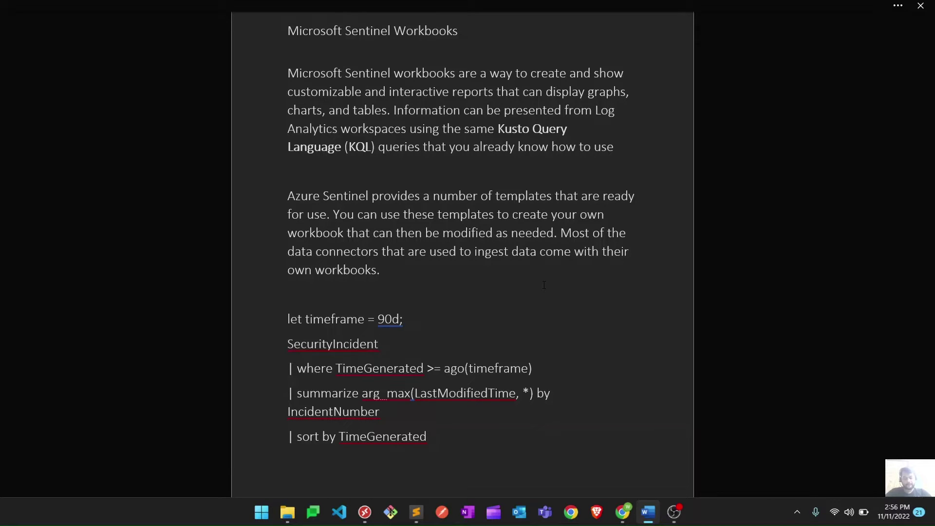
left_click(622, 511)
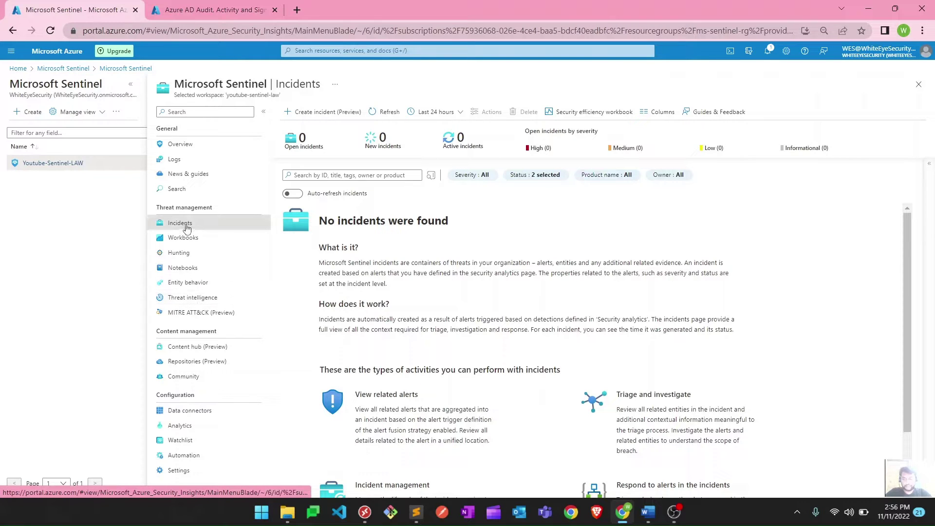
left_click(567, 118)
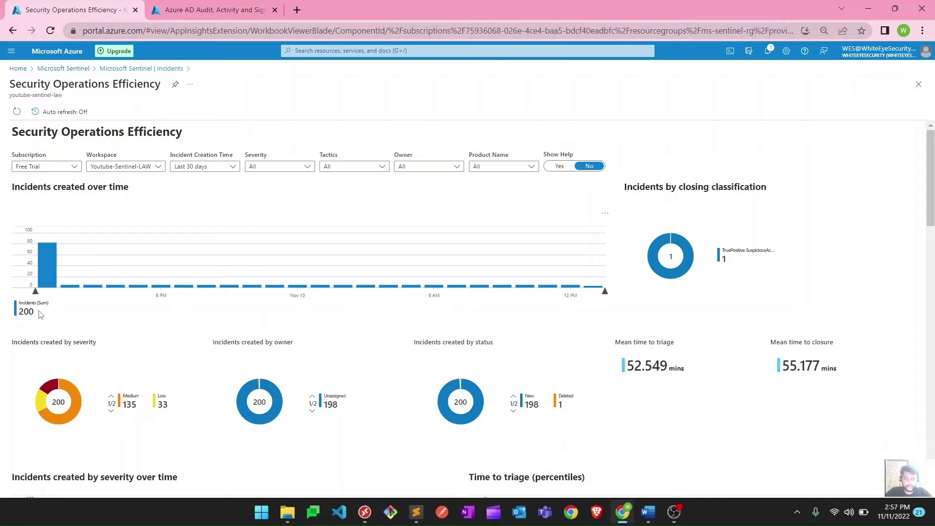
Examine the workbook's summary charts of incidents created over time and by severity, owner and status, plus mean triage and closure times
scroll(152, 326, "down", 2)
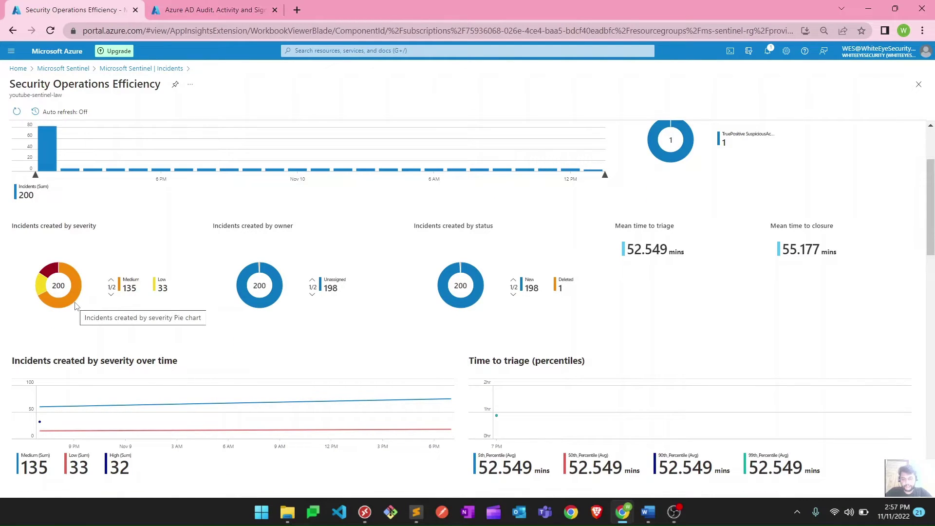
key("ctrl+minus")
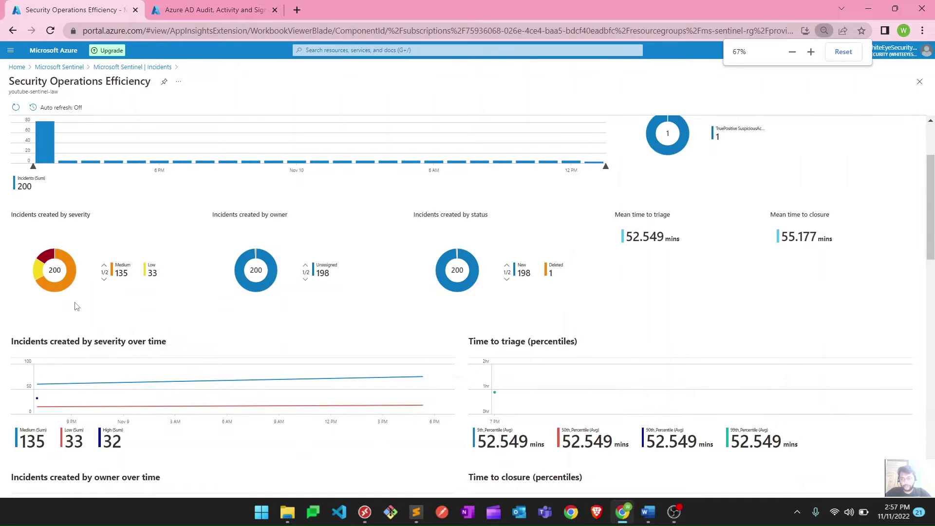
key("ctrl+minus")
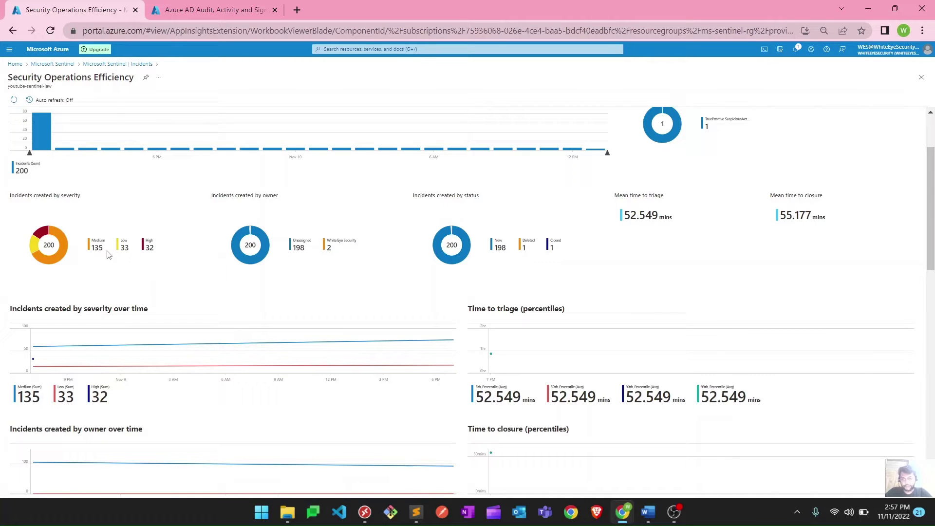
scroll(219, 272, "up", 2)
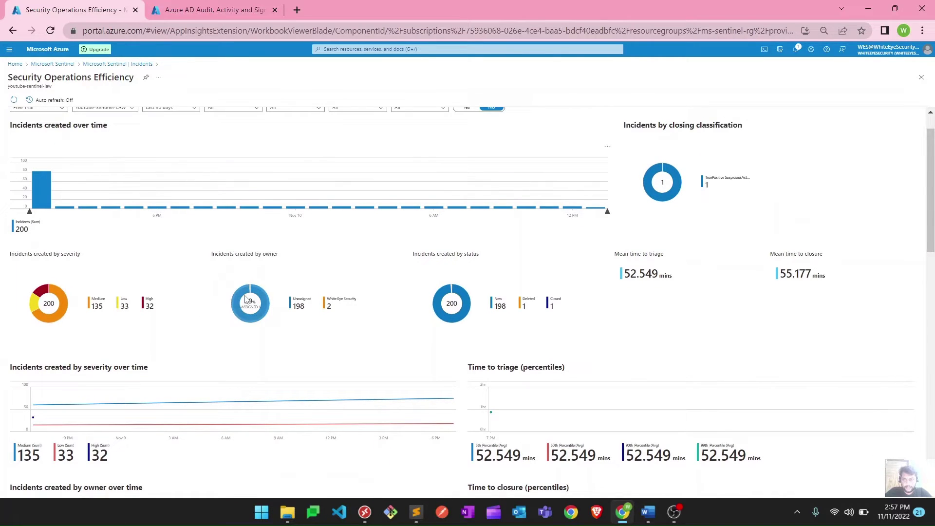
mouse_move(267, 301)
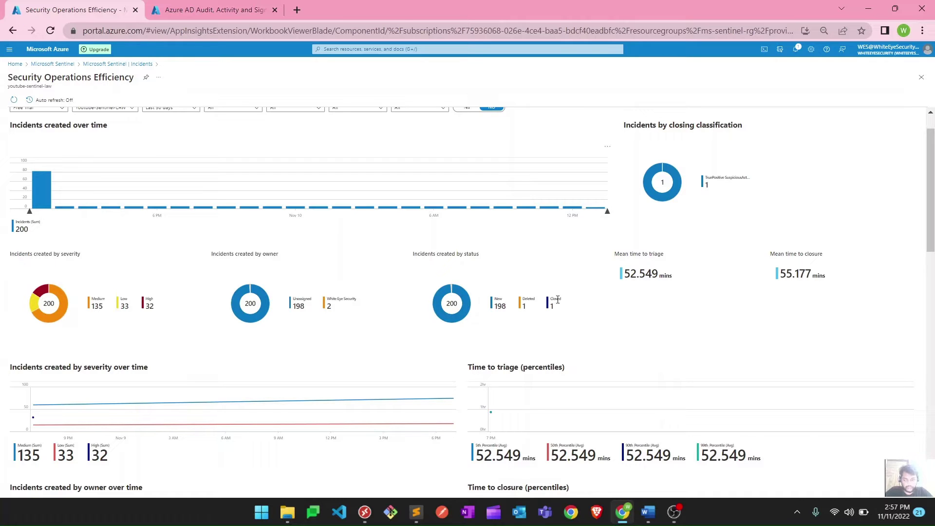
scroll(557, 299, "up", 2)
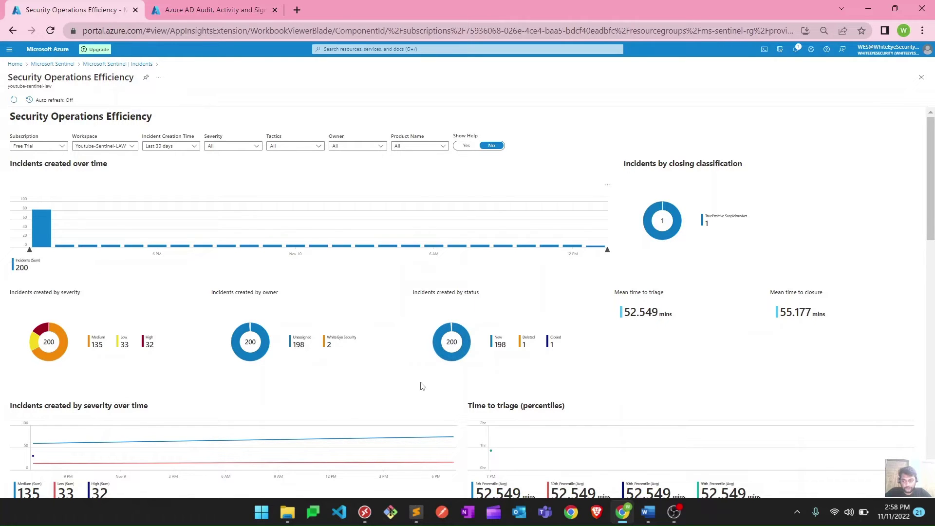
scroll(422, 386, "down", 2)
scroll(422, 386, "down", 2)
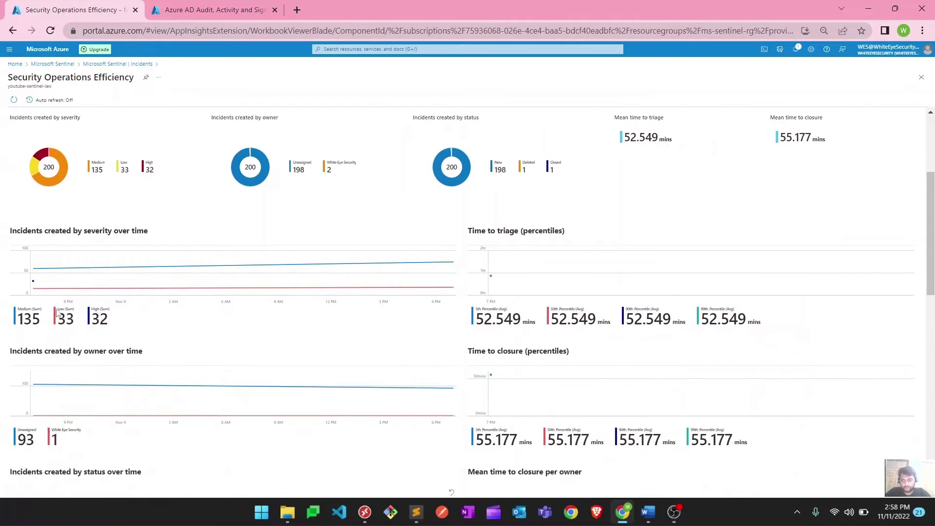
Review the over-time charts of incidents created by severity, owner, status and product
left_click_drag(7, 241, 156, 239)
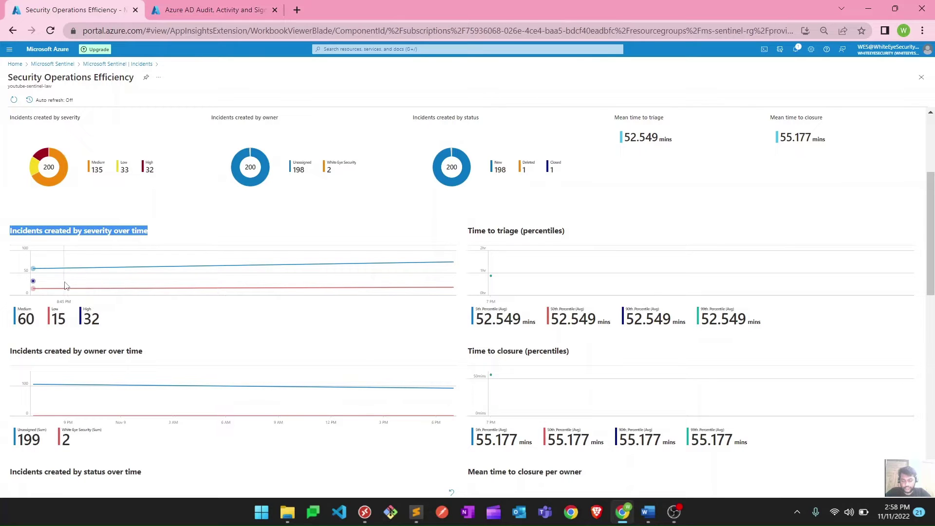
scroll(350, 316, "down", 3)
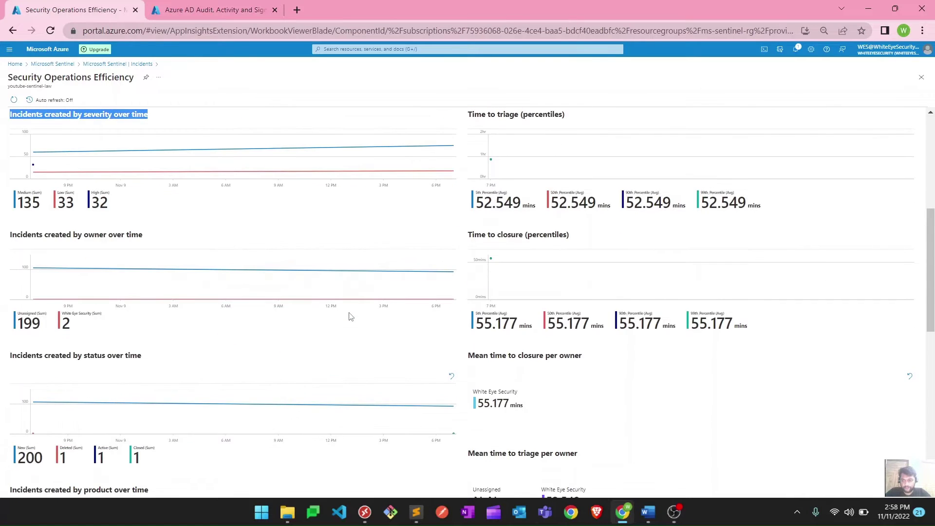
scroll(351, 317, "down", 3)
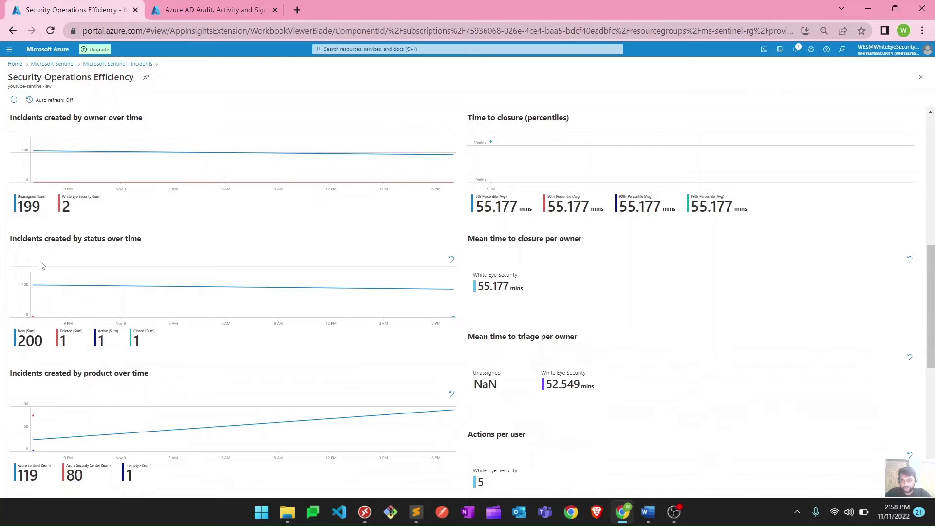
scroll(208, 259, "down", 3)
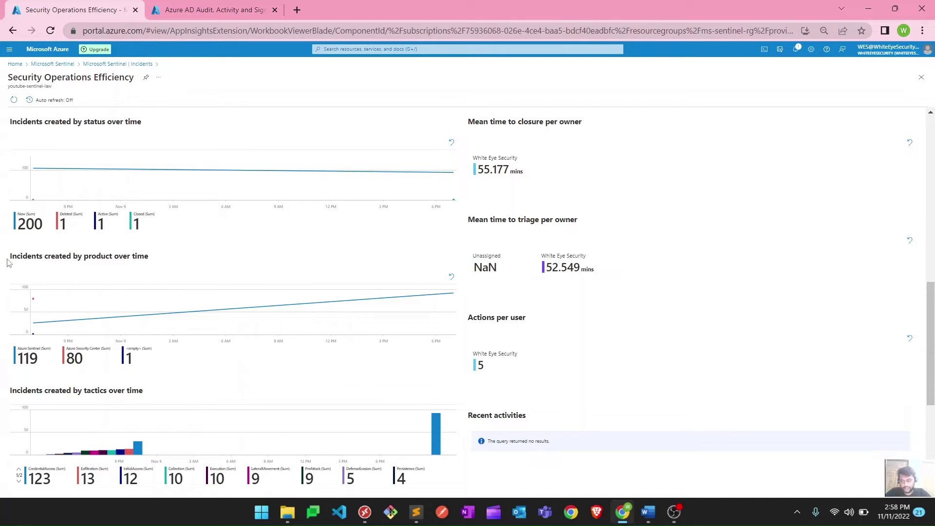
left_click_drag(8, 257, 170, 268)
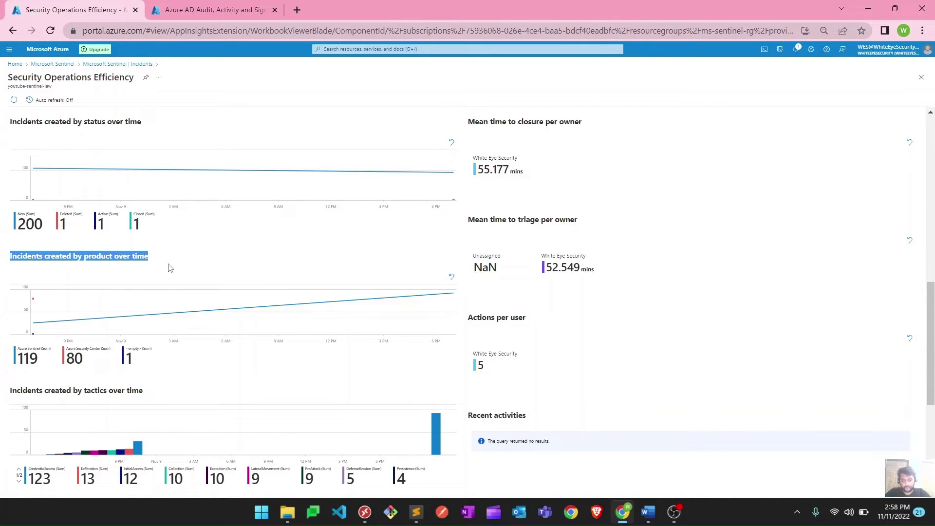
Review the charts of incidents created by tactics, tags and name, and the recent incident closing classification table
key("ctrl+plus")
key("ctrl+plus")
scroll(204, 389, "down", 5)
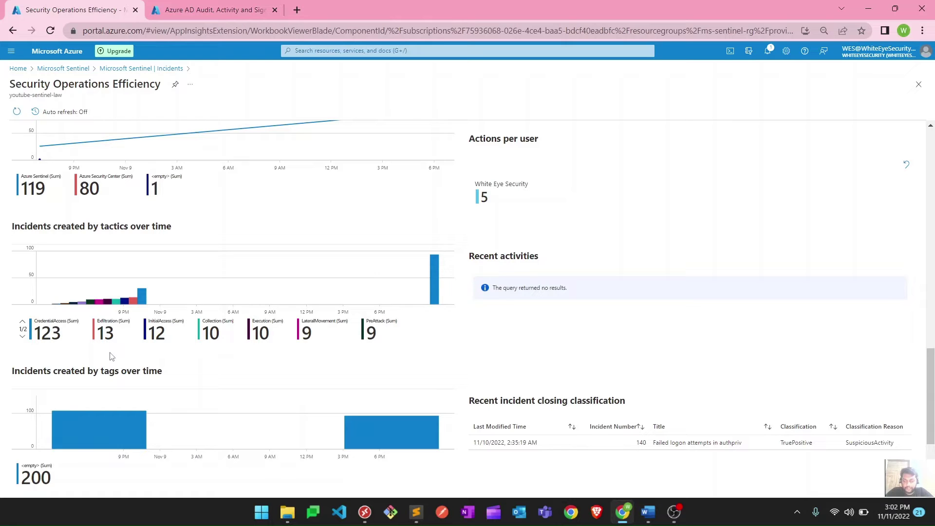
scroll(111, 356, "down", 2)
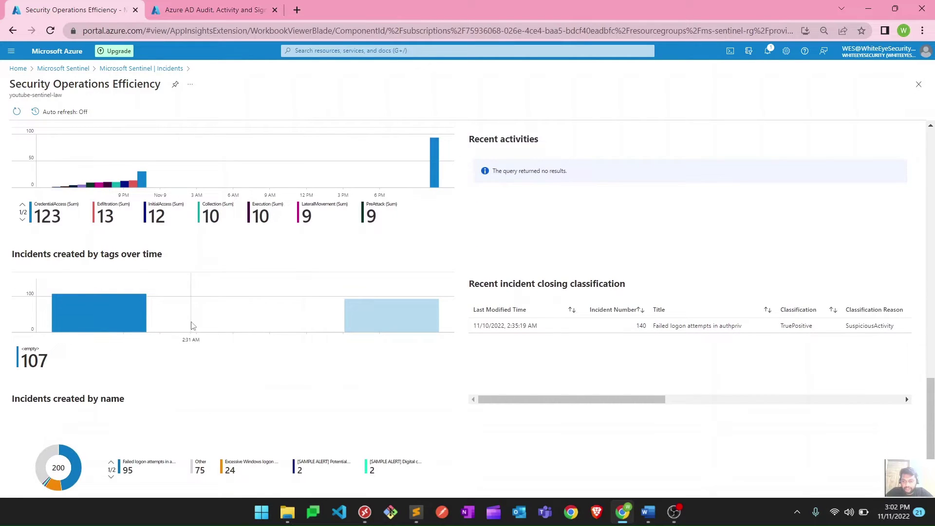
scroll(184, 354, "down", 1)
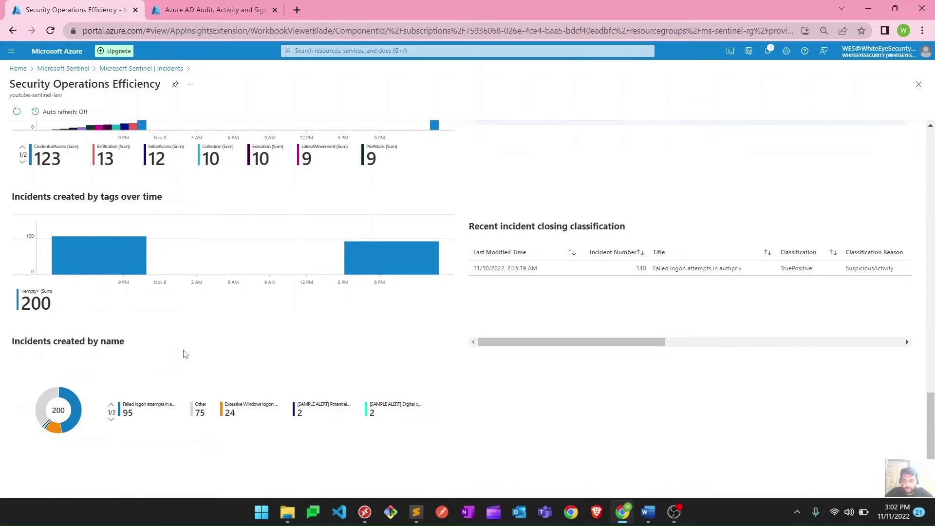
scroll(184, 354, "up", 15)
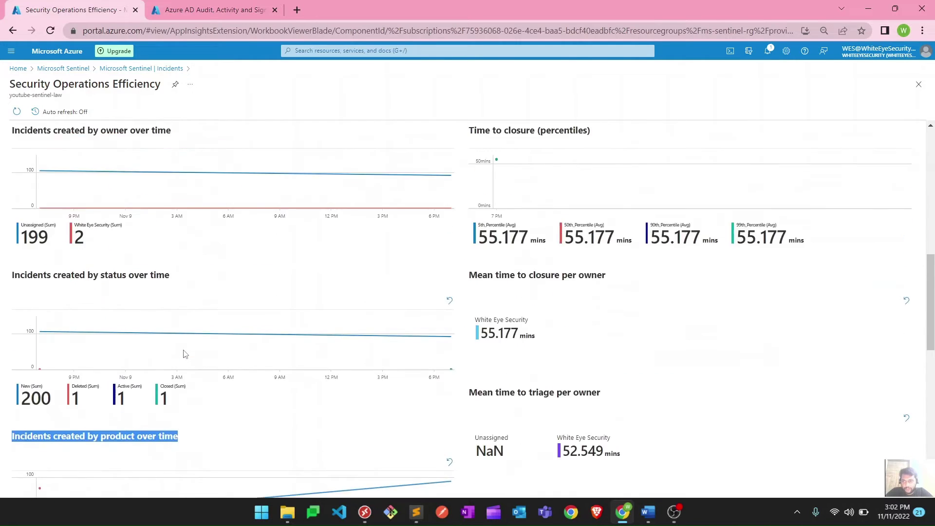
Return to Sentinel's Incidents page and open the Workbooks template gallery, noting the template count
left_click(160, 69)
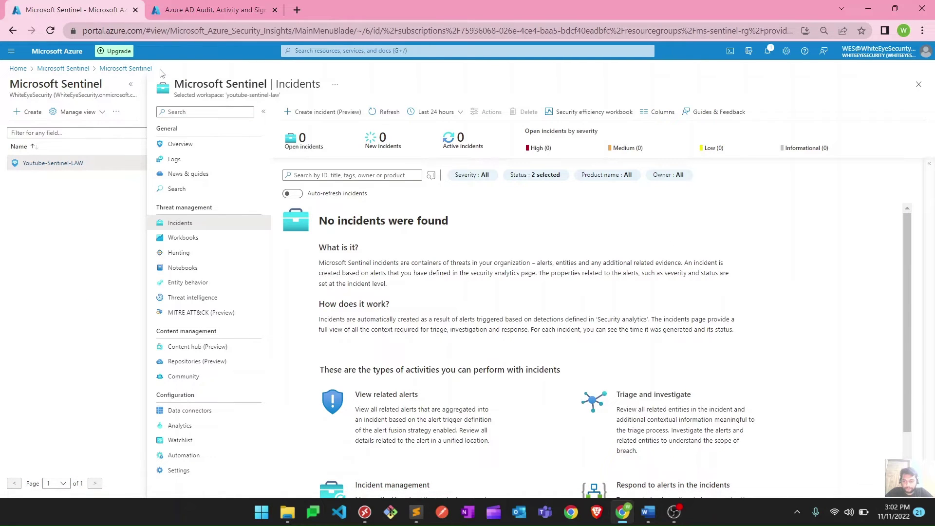
left_click(188, 245)
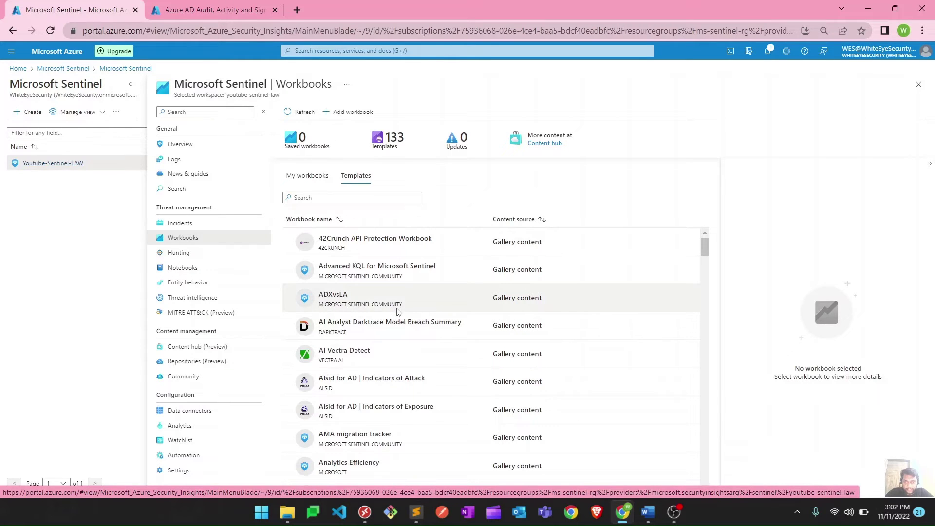
left_click_drag(414, 138, 388, 137)
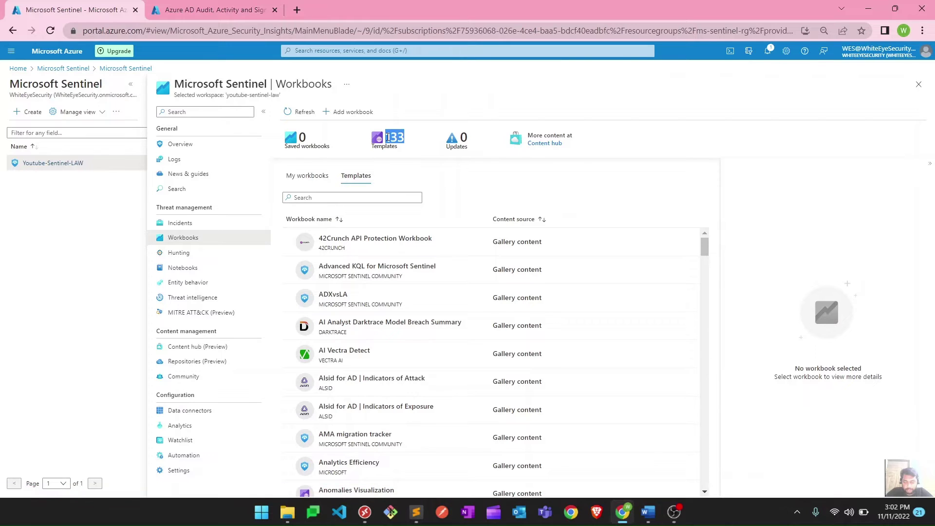
Find the Azure AD Audit, Activity and Sign-in logs template in the gallery and open its workbook
scroll(370, 314, "down", 2)
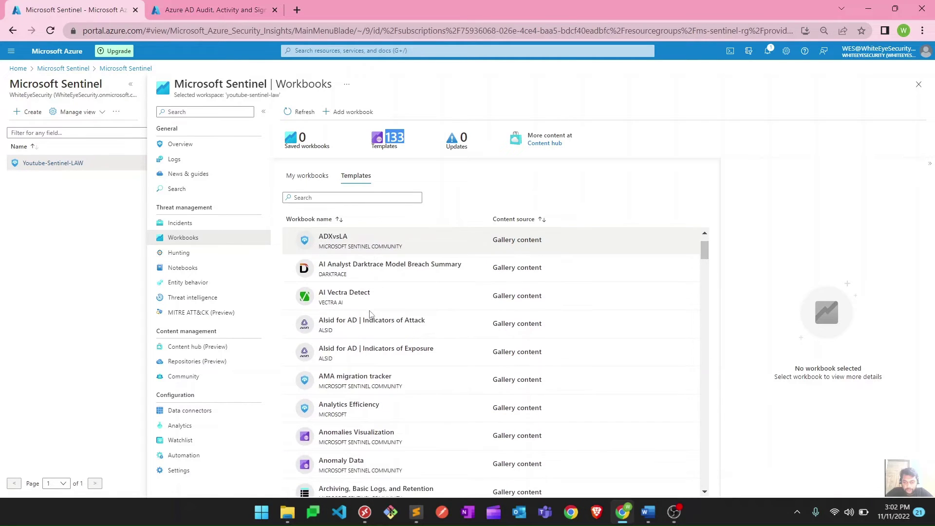
scroll(373, 340, "down", 2)
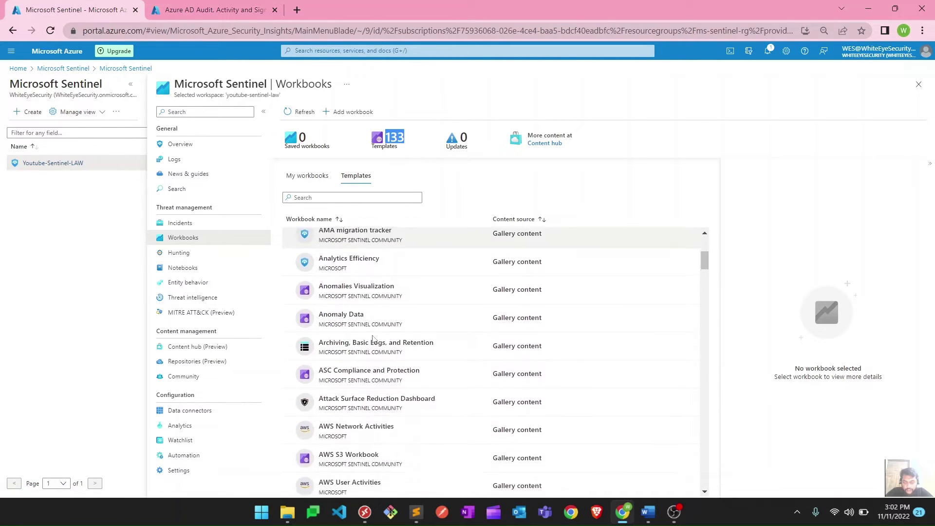
scroll(373, 340, "down", 2)
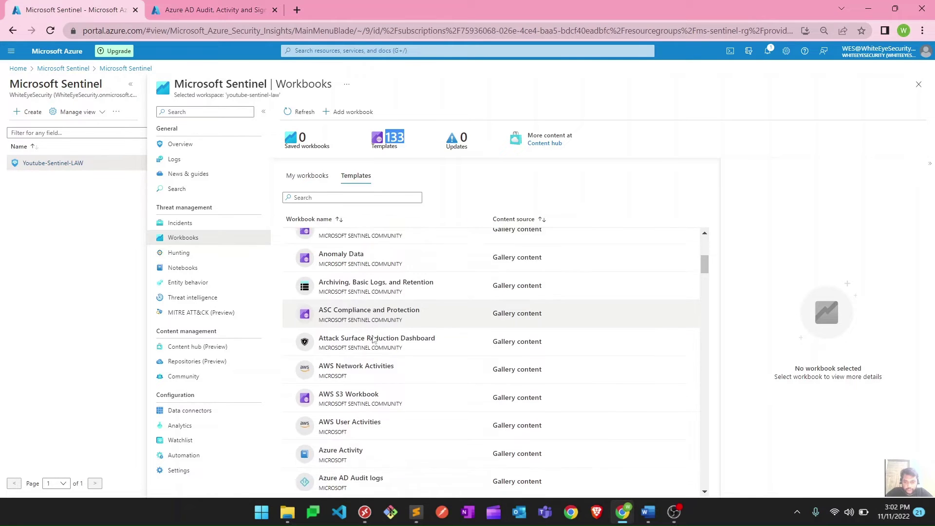
scroll(372, 336, "down", 2)
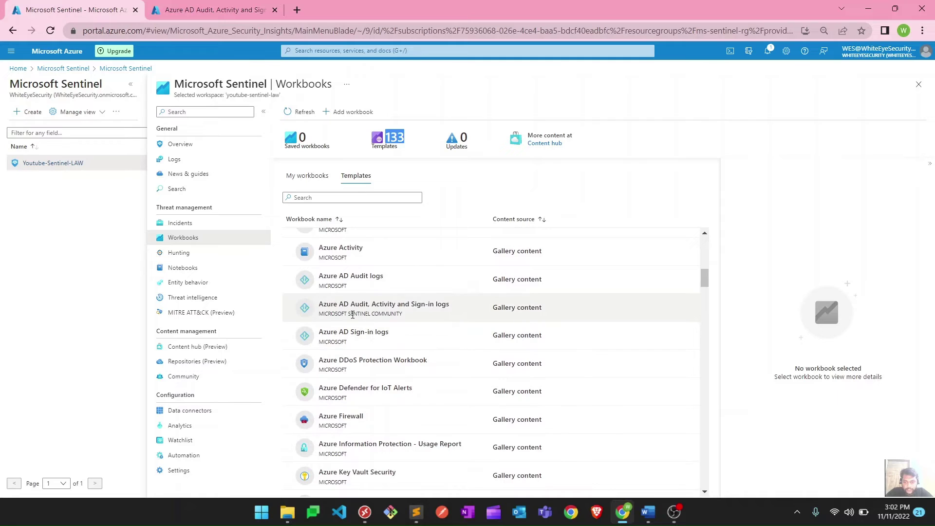
left_click(350, 312)
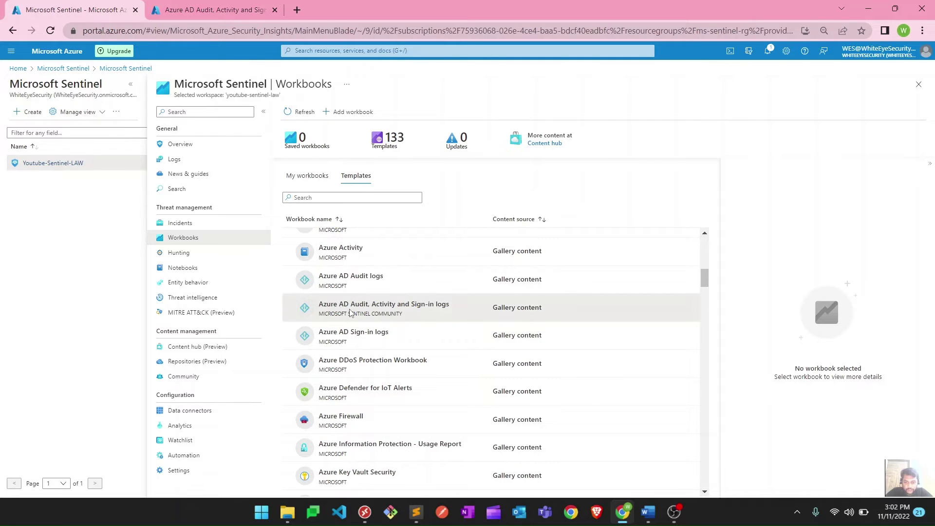
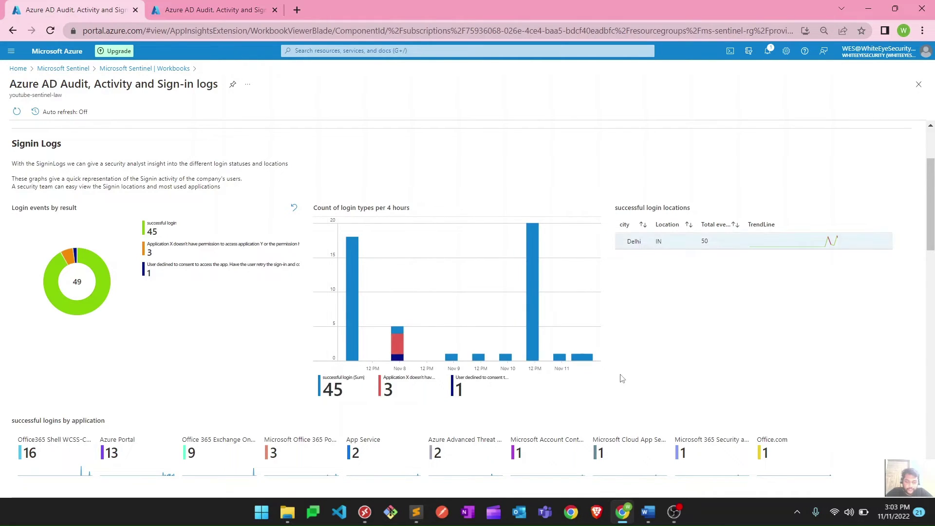
Examine the Signin Logs charts, including login types per 4 hours and successful logins by application
mouse_move(395, 345)
scroll(653, 365, "down", 2)
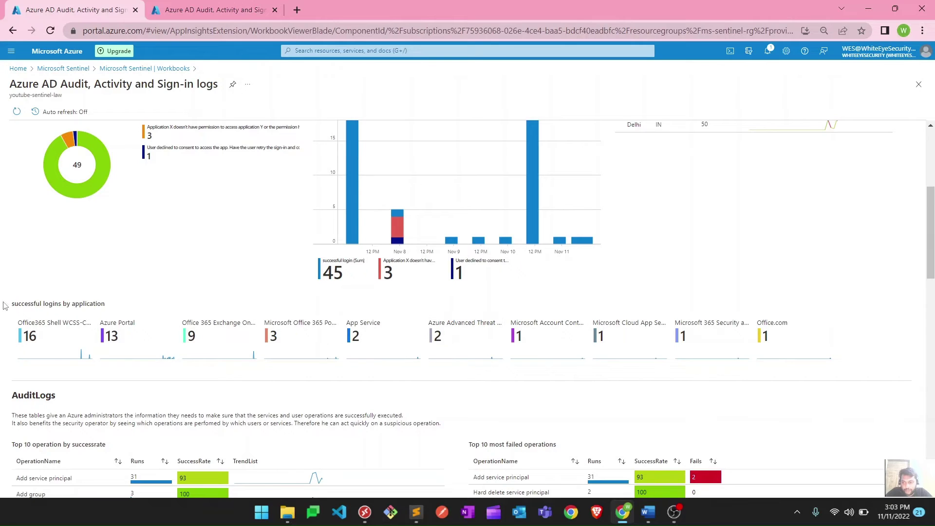
left_click_drag(10, 305, 108, 309)
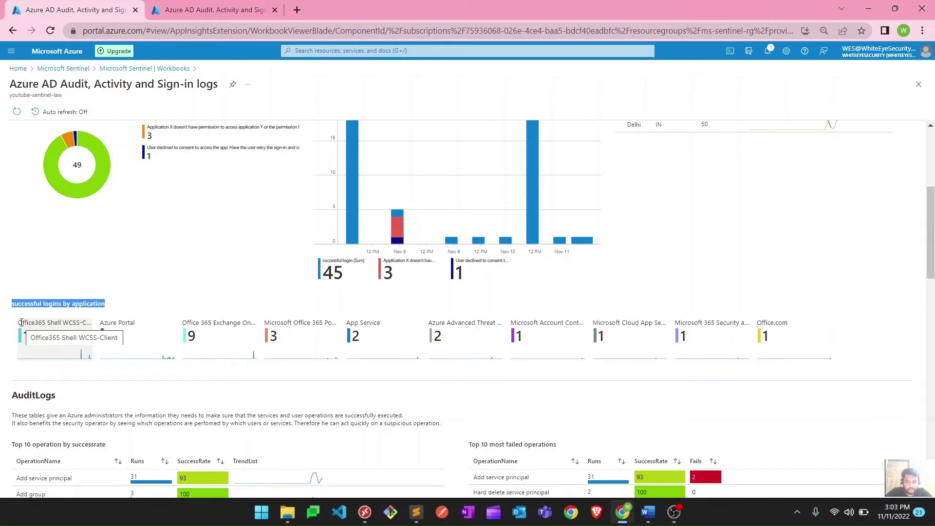
scroll(21, 322, "down", 1)
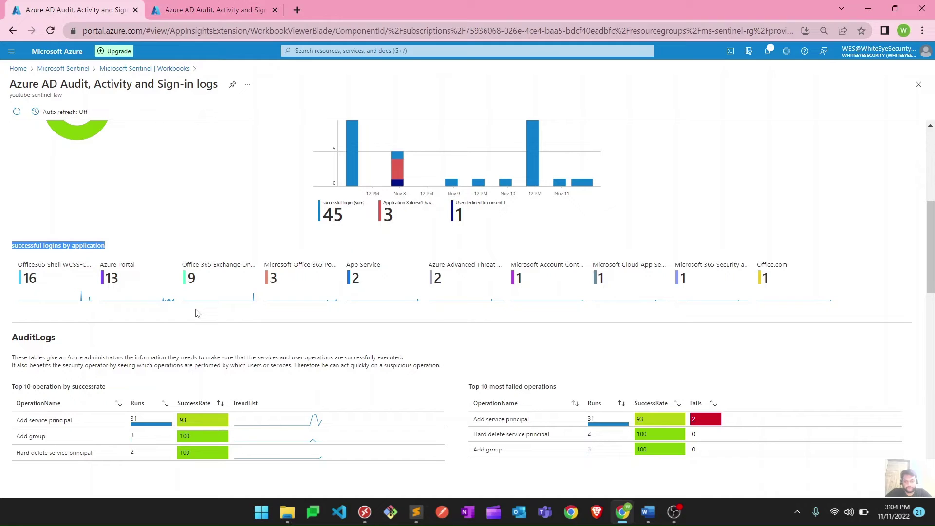
scroll(197, 313, "down", 1)
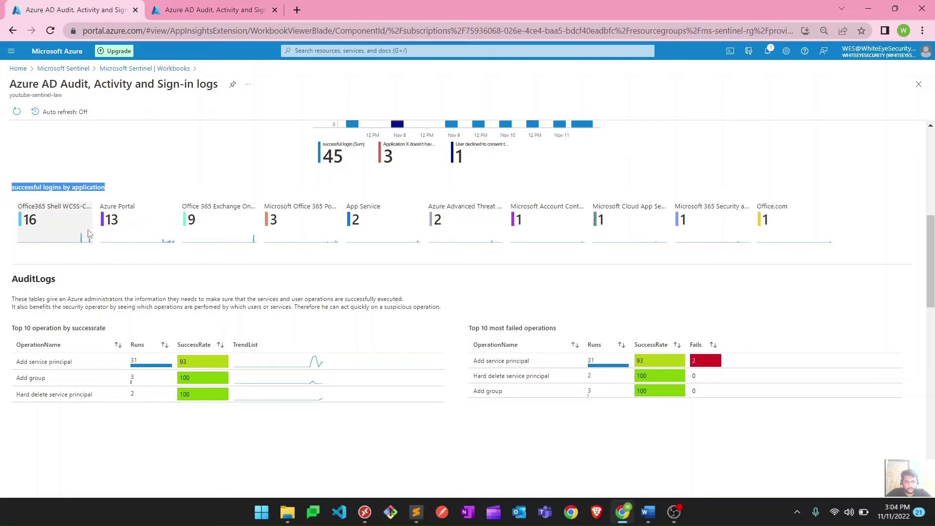
Examine the AuditLogs tables for the top 10 operations by success rate and the top 10 most failed operations
scroll(158, 242, "down", 2)
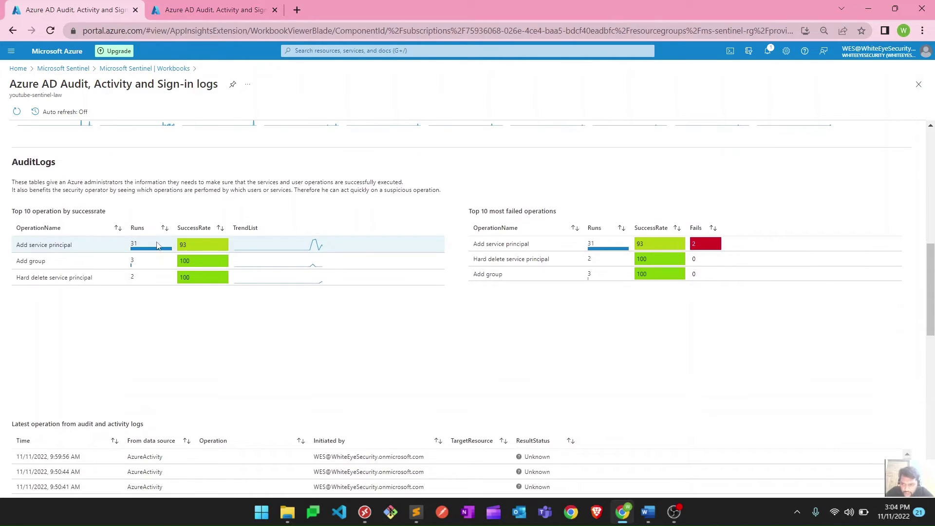
double_click(64, 166)
left_click_drag(8, 210, 171, 214)
left_click_drag(470, 211, 565, 215)
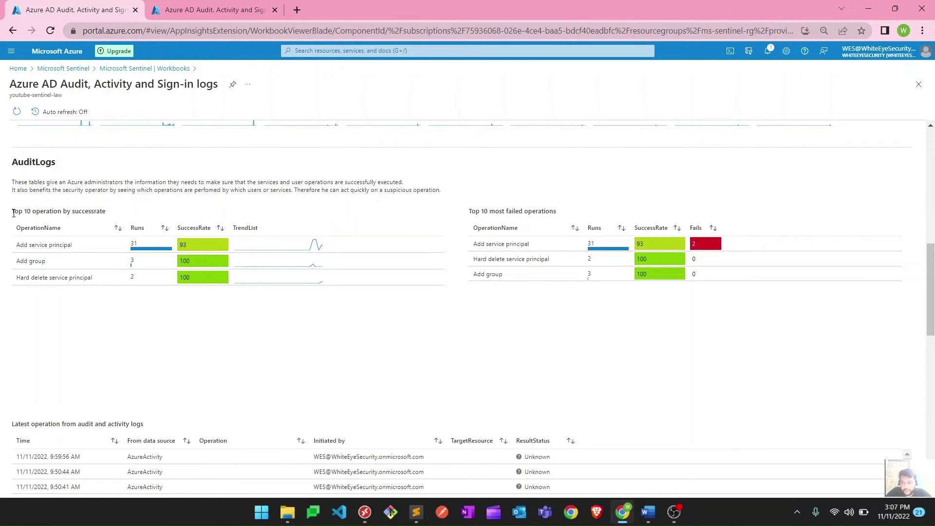
left_click_drag(13, 213, 109, 211)
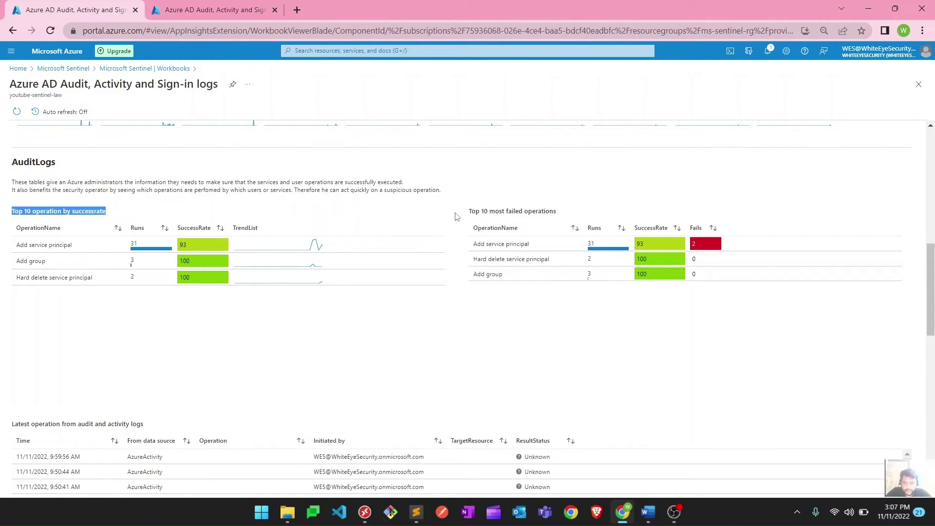
Review the table of top 10 most failed operations and the Azure Activity charts further down the workbook
left_click_drag(468, 212, 563, 214)
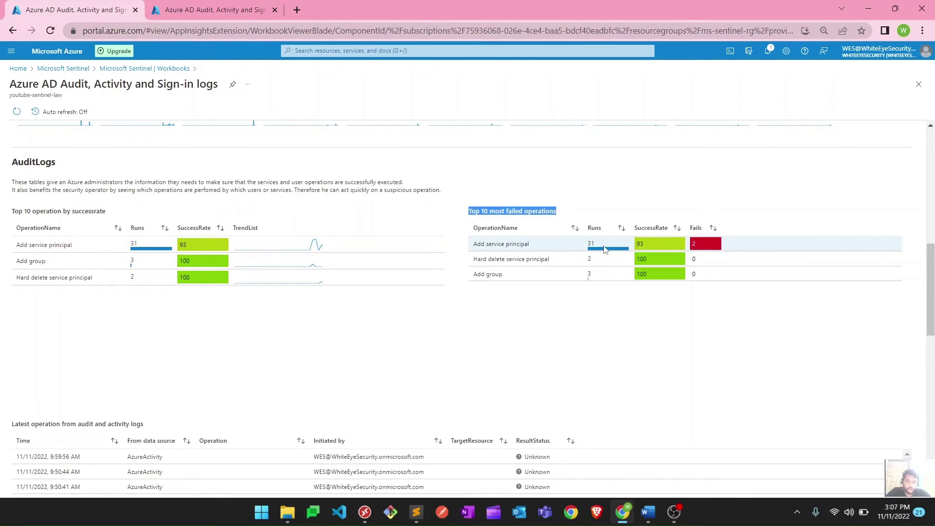
left_click(533, 218)
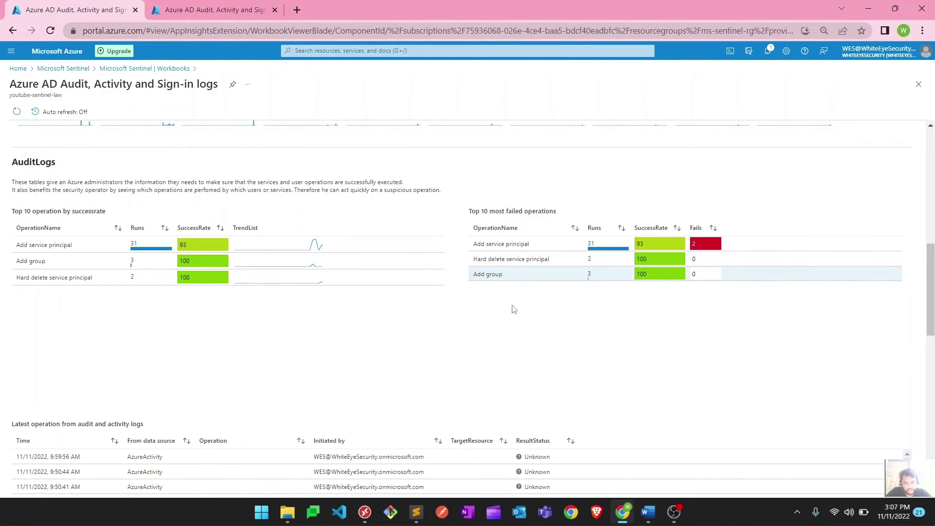
scroll(514, 309, "down", 10)
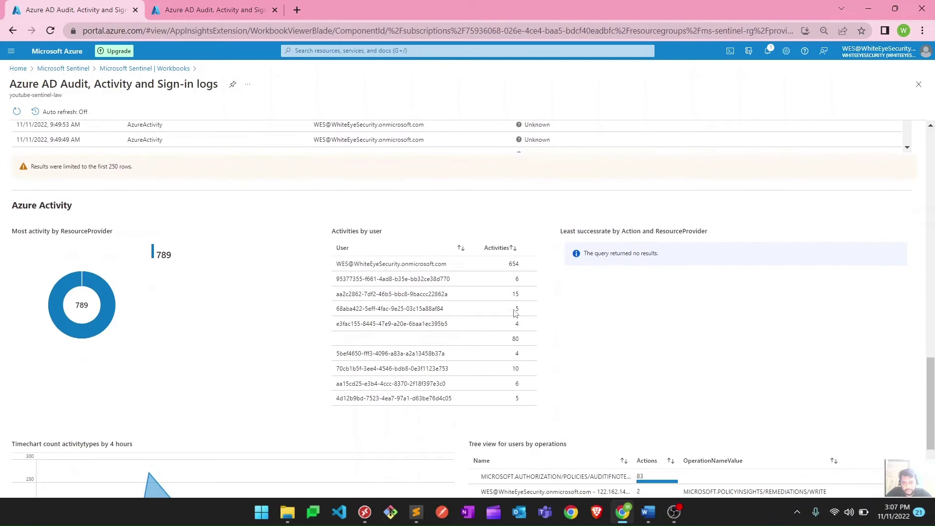
scroll(515, 313, "down", 3)
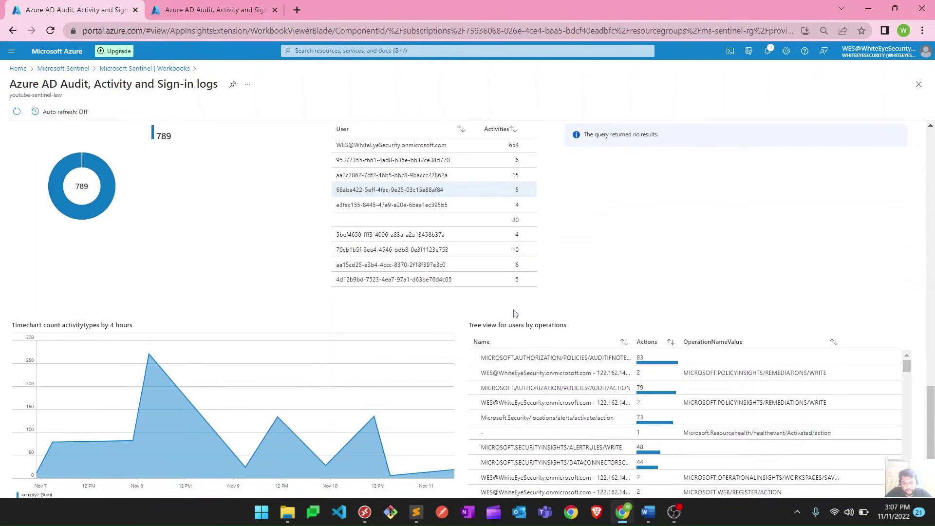
scroll(518, 313, "up", 20)
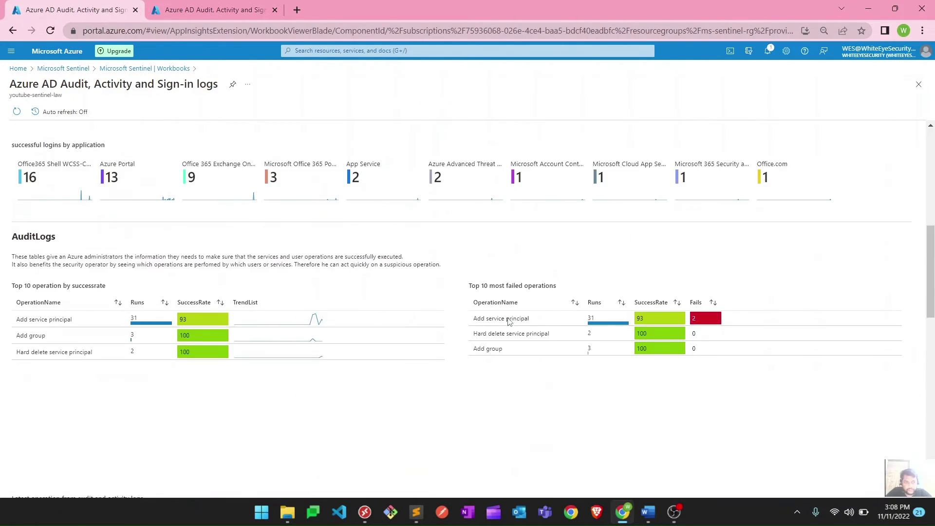
Leave the workbook and open Sentinel's Logs page, dismissing the sample queries and collapsing the schema pane
left_click(145, 69)
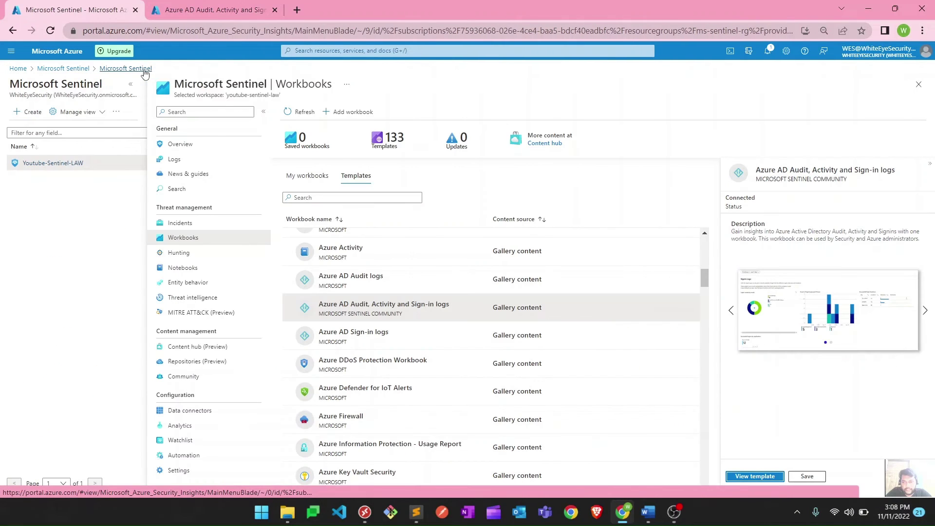
left_click(194, 165)
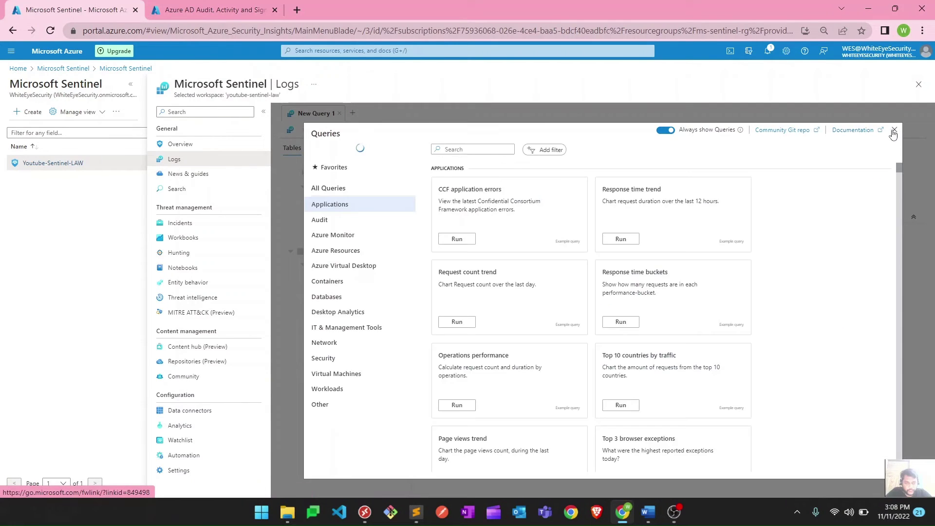
left_click(894, 130)
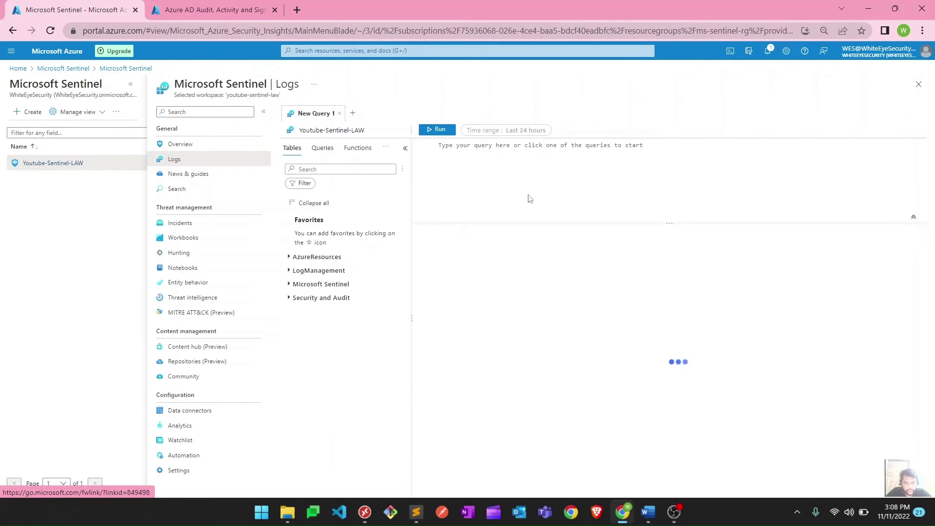
left_click(405, 149)
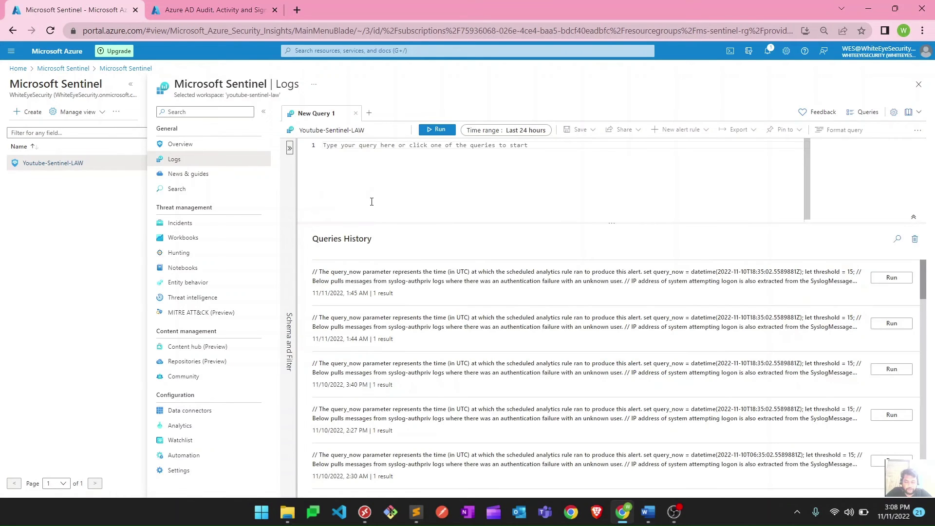
Copy the SecurityIncident query with a 90d timeframe from the Word document into the query editor, run it and enlarge the results area
left_click(647, 511)
left_click_drag(427, 438, 287, 319)
key("ctrl+c")
key("alt+Tab")
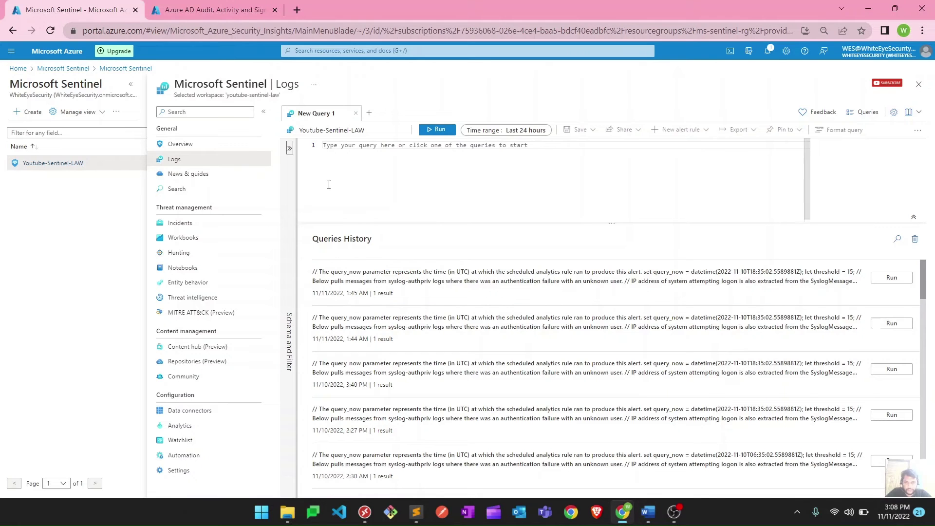
key("ctrl+v")
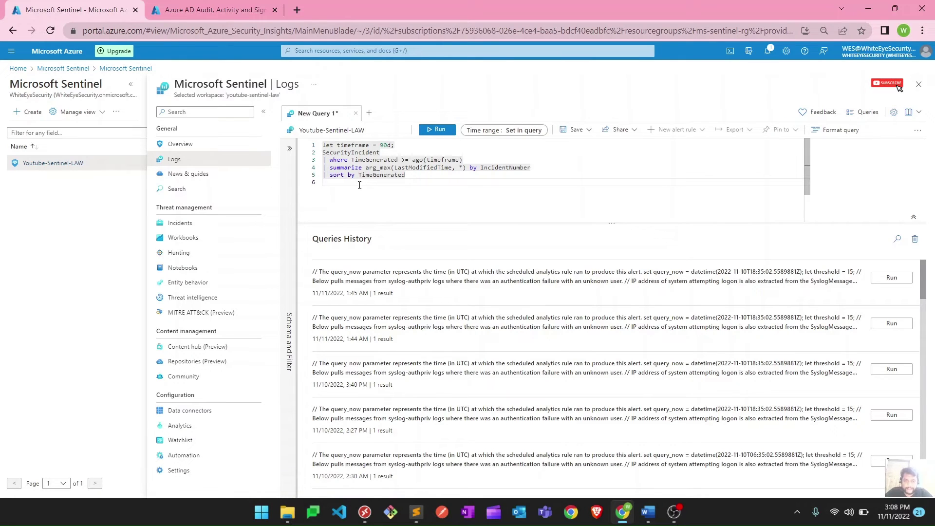
left_click(430, 140)
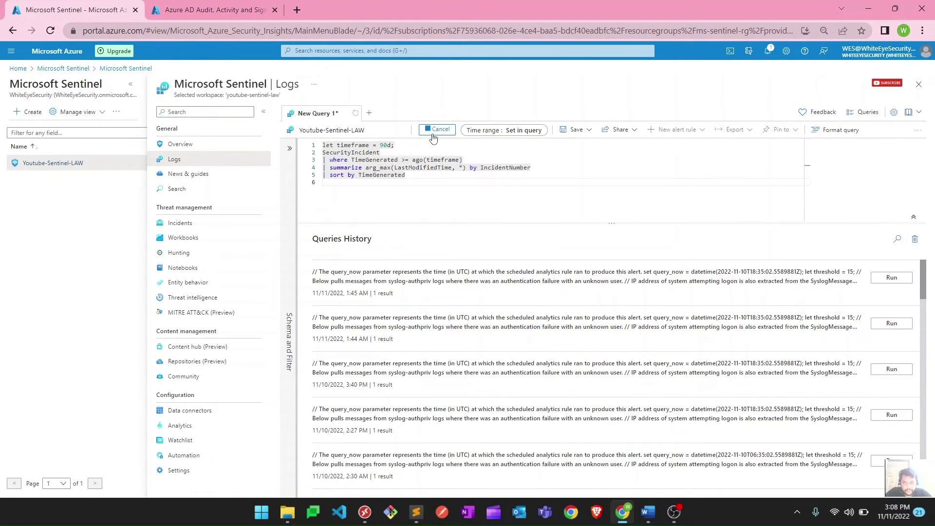
left_click_drag(355, 223, 363, 190)
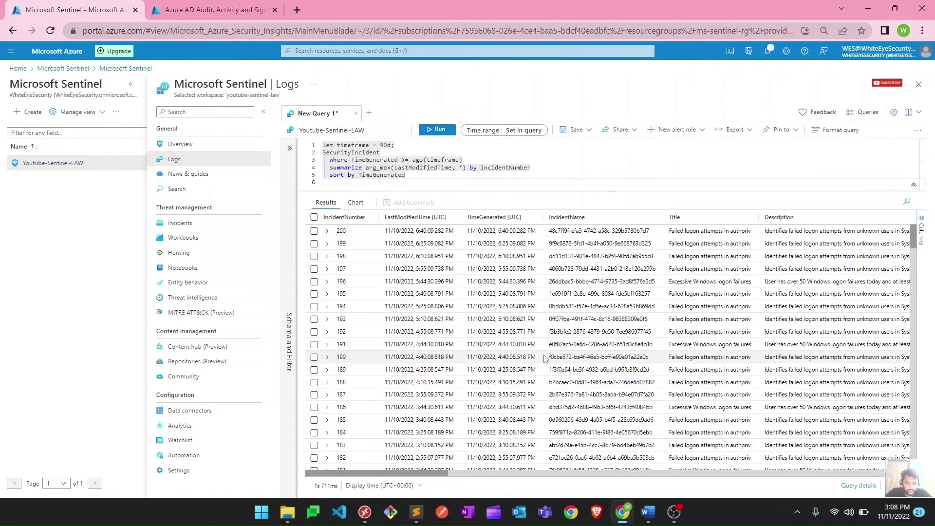
Browse the returned security incidents and display the query results as a chart
scroll(545, 358, "down", 1)
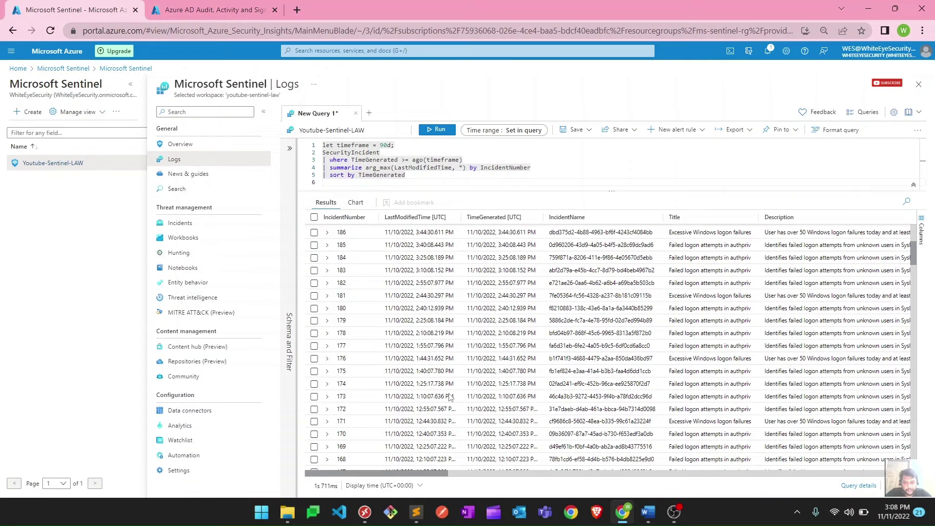
scroll(448, 395, "down", 10)
scroll(385, 272, "up", 5)
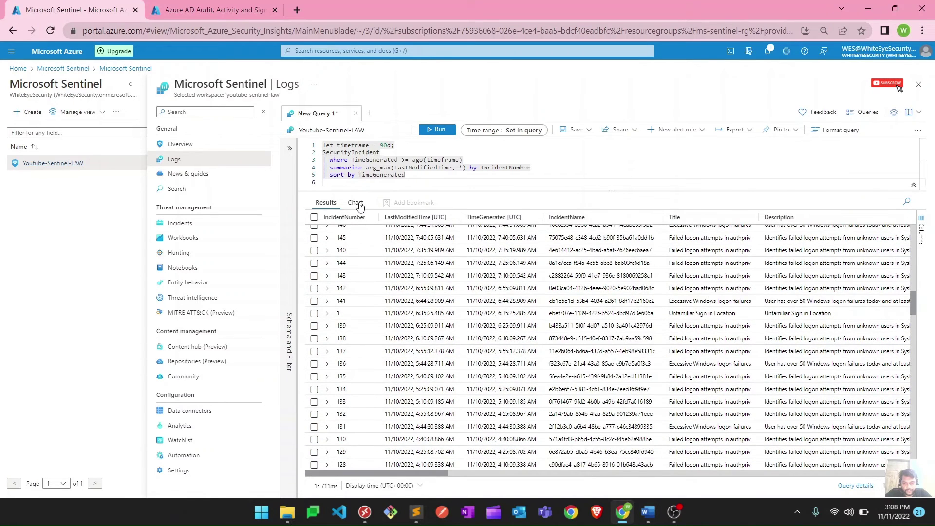
scroll(398, 312, "up", 7)
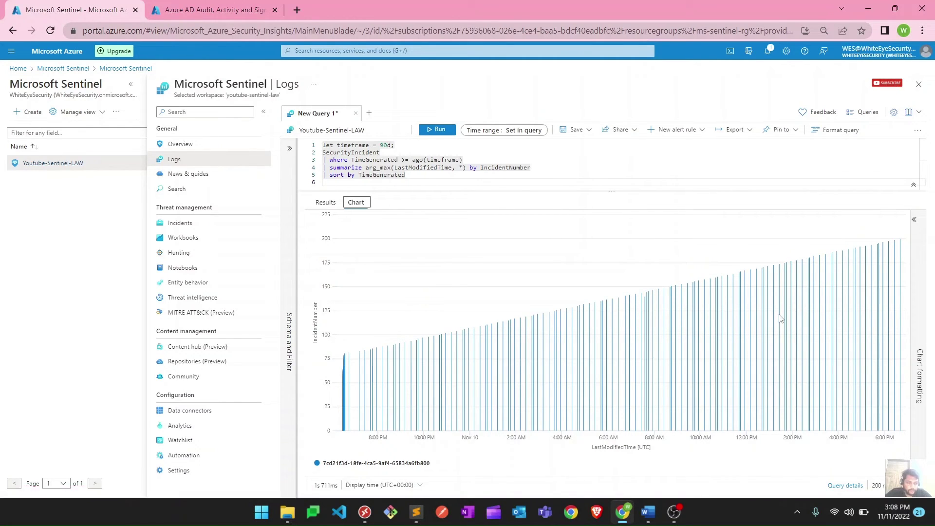
Open the chart formatting options and change the chart type to Pie
left_click(914, 219)
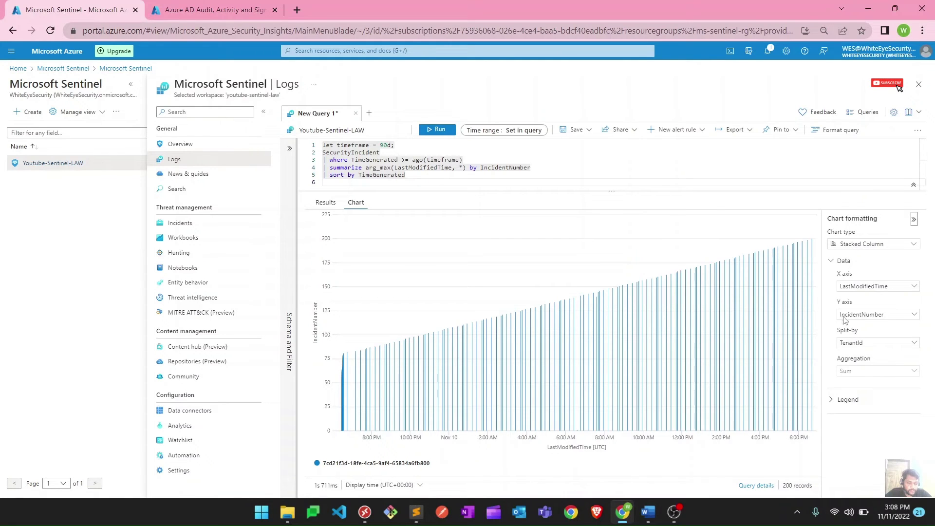
left_click(859, 244)
scroll(857, 331, "down", 3)
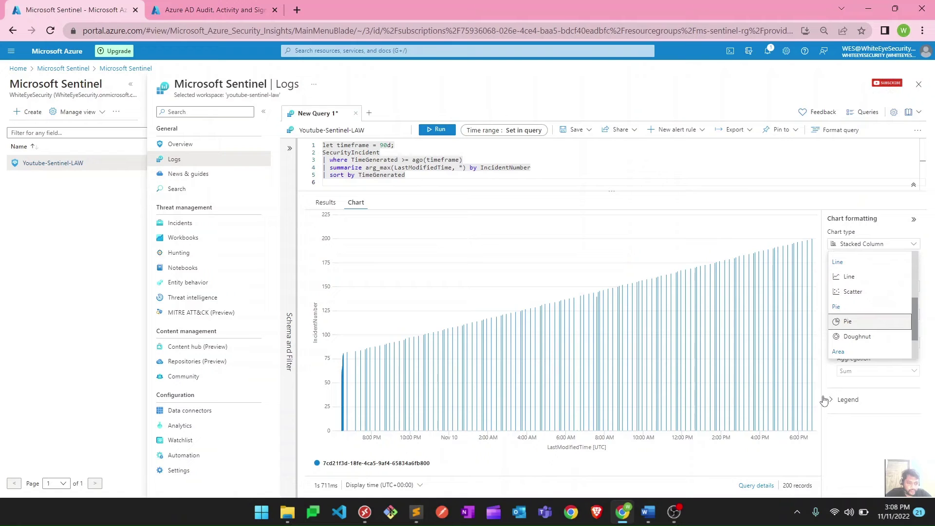
left_click(893, 322)
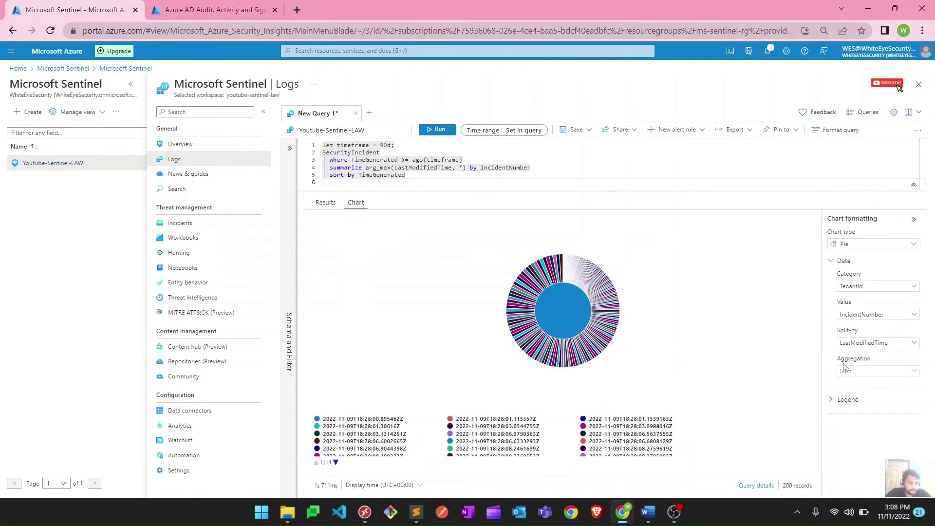
Set the pie chart's category to Description and clear all split-by columns
left_click(881, 289)
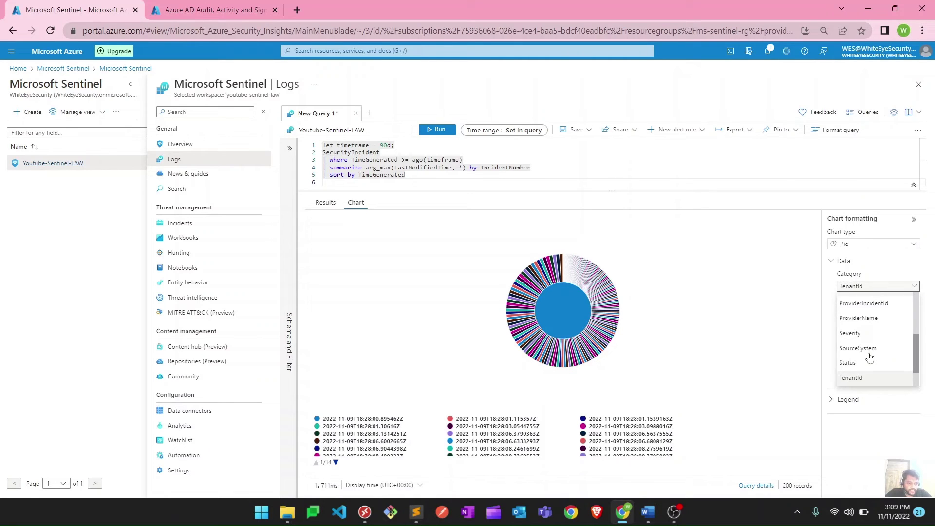
scroll(869, 357, "up", 5)
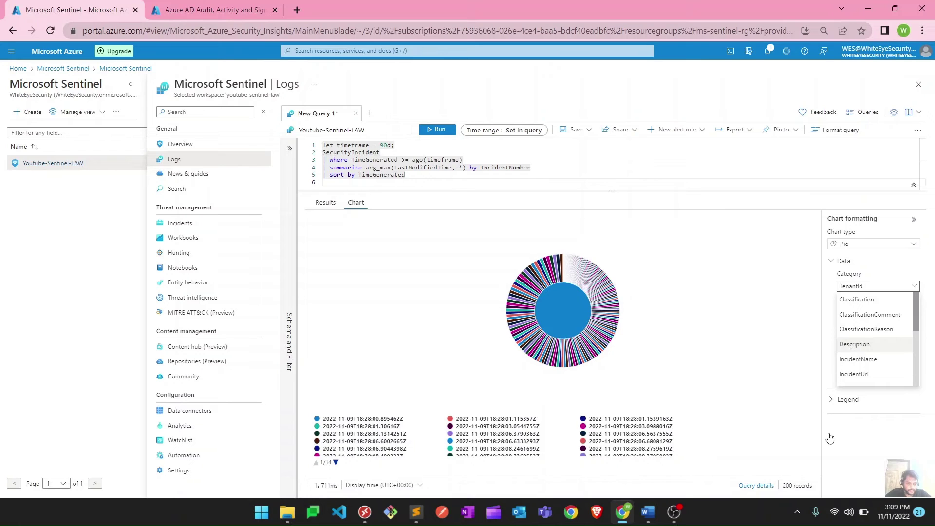
left_click(854, 345)
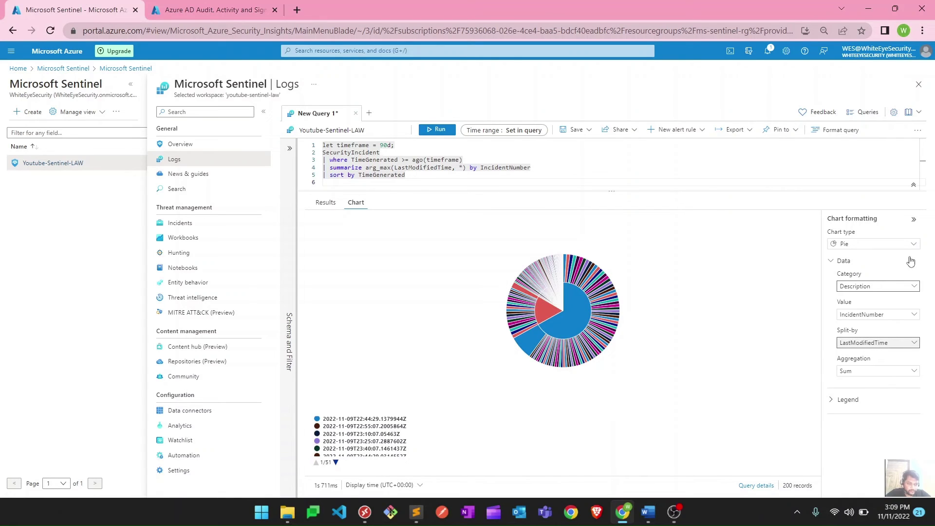
left_click(889, 345)
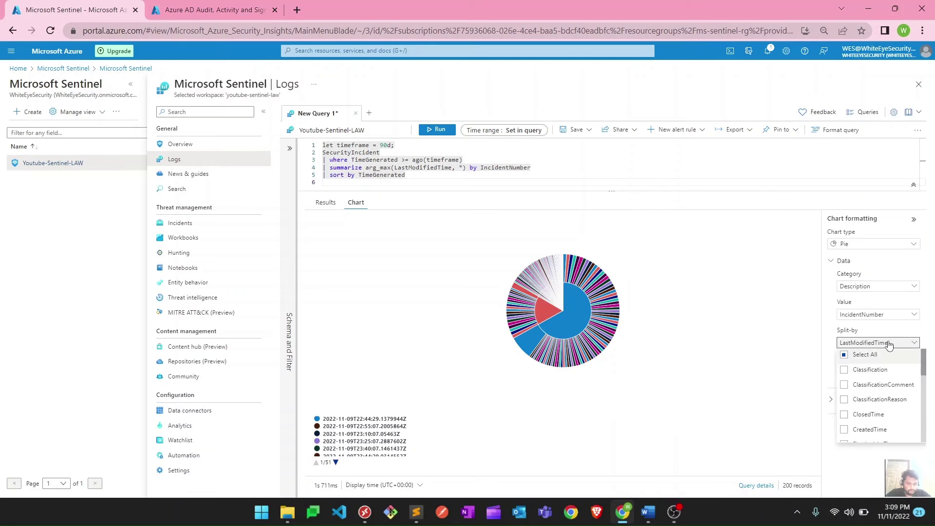
left_click(844, 357)
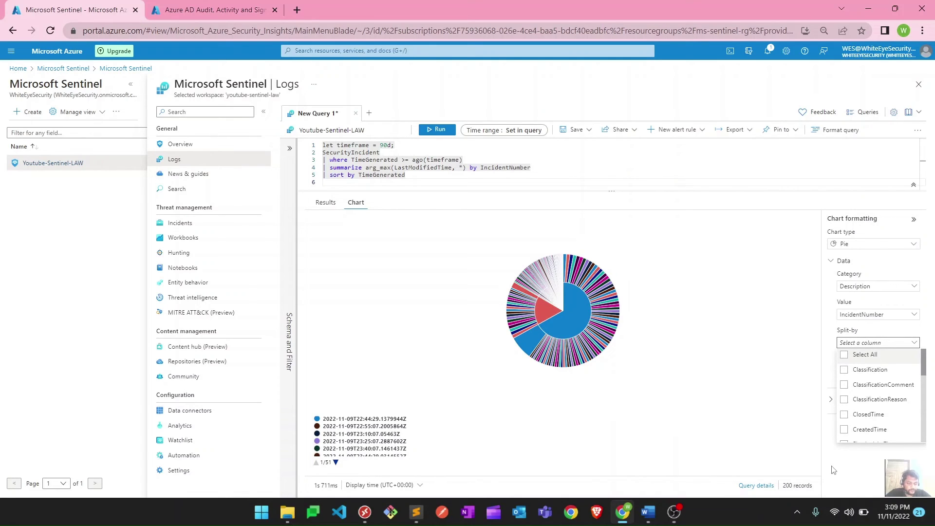
left_click(833, 319)
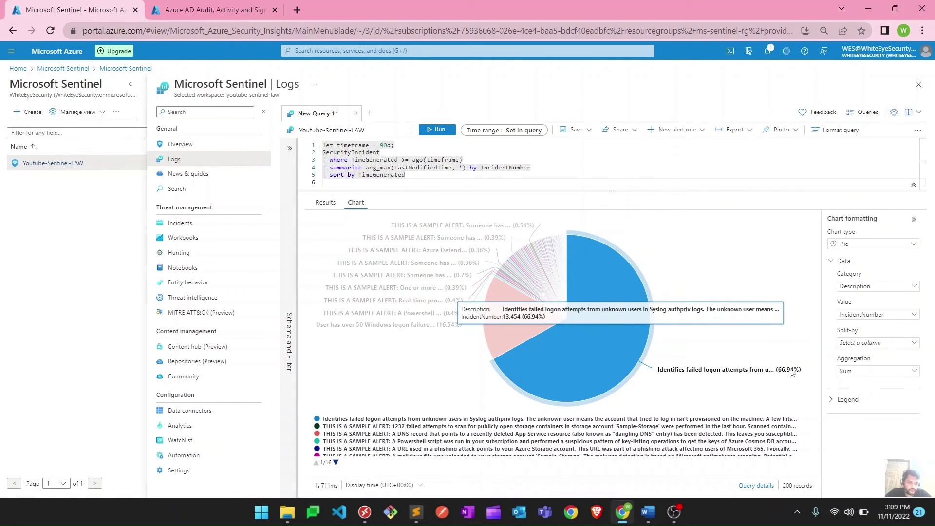
Set the pie chart's aggregation to Average and inspect its slices and the second page of the legend
left_click(877, 370)
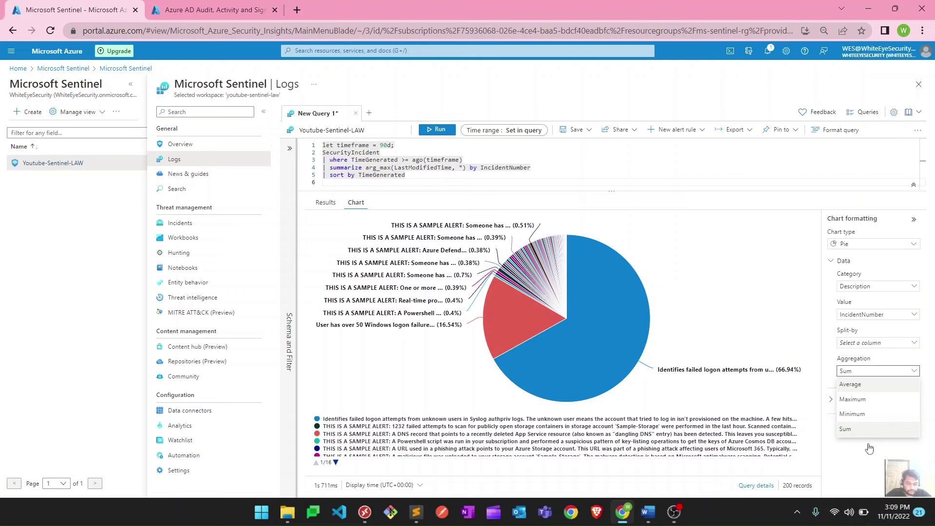
left_click(857, 384)
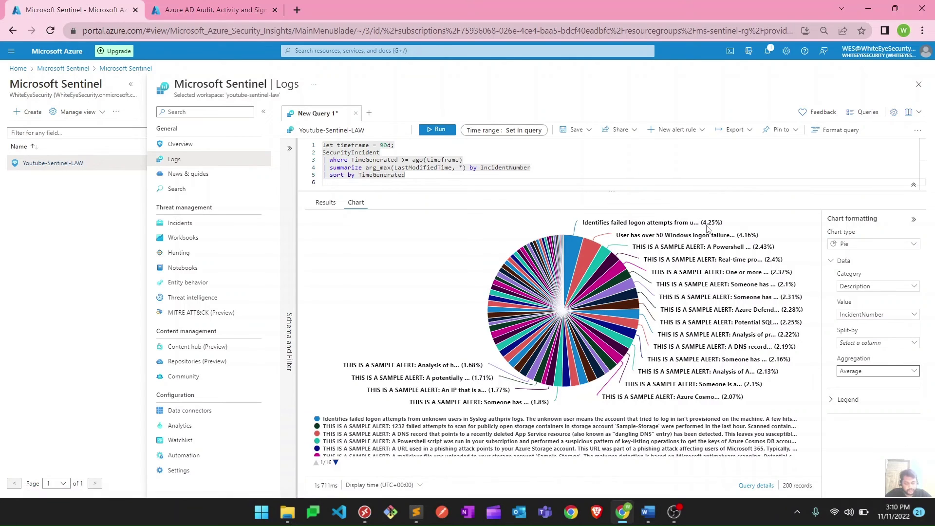
mouse_move(710, 237)
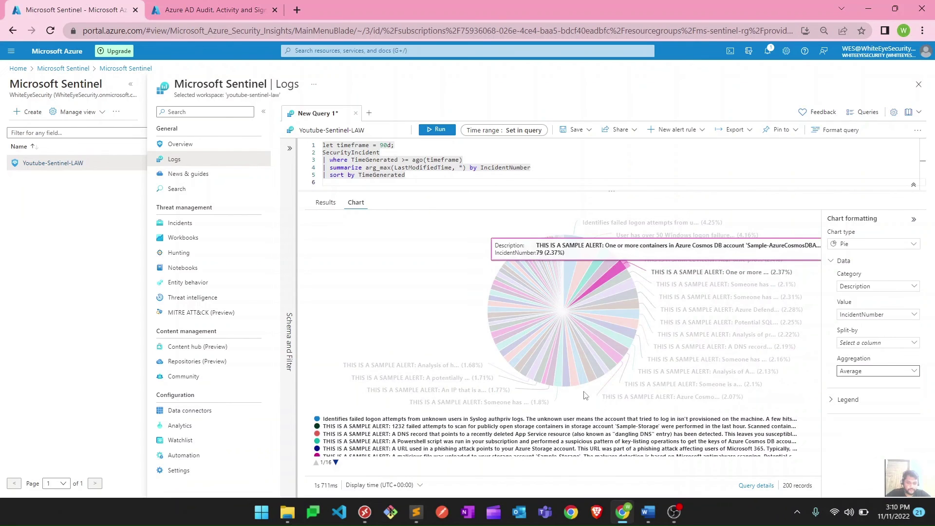
left_click(335, 462)
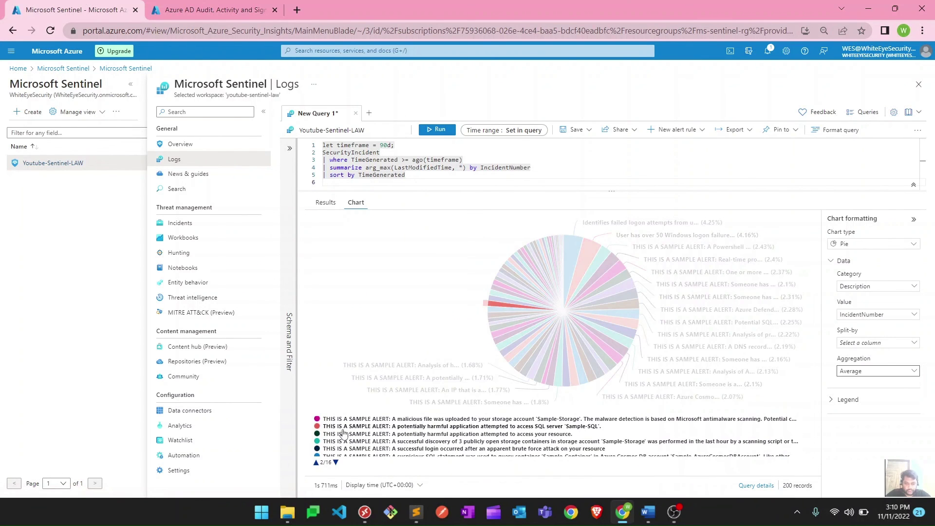
mouse_move(689, 330)
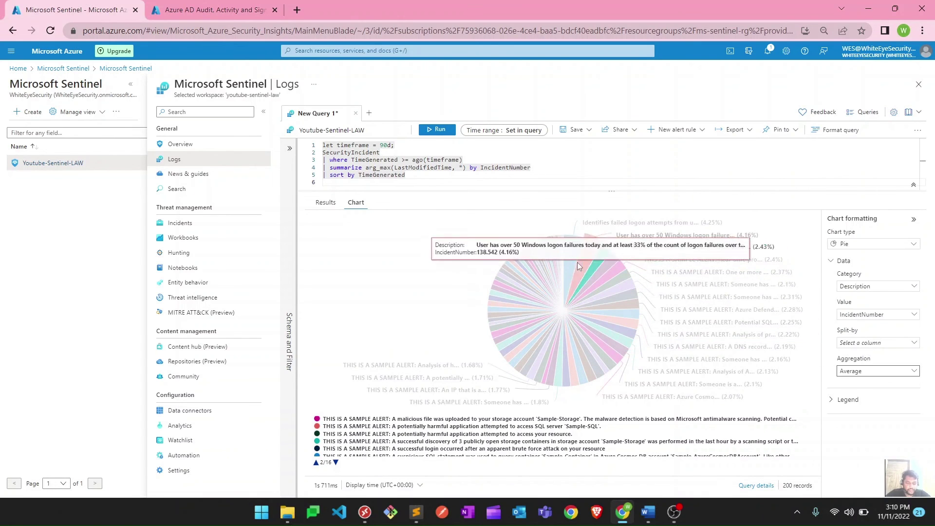